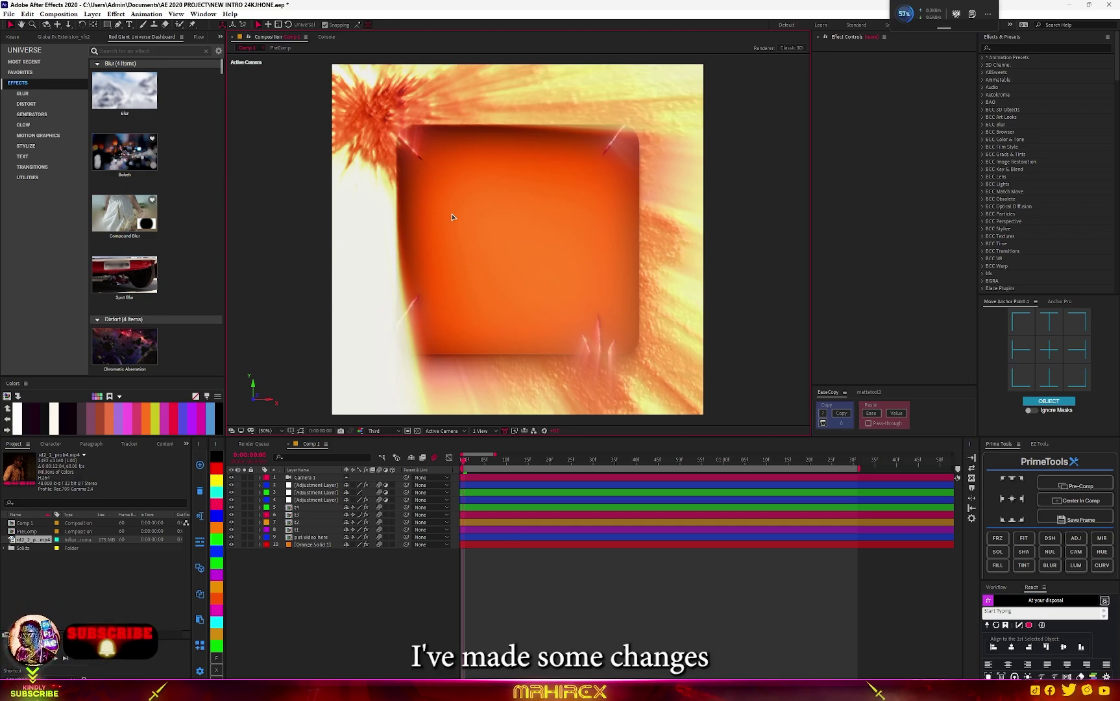
Show the preview at Full resolution and select the 'put video here' layer
key(ctrl+j)
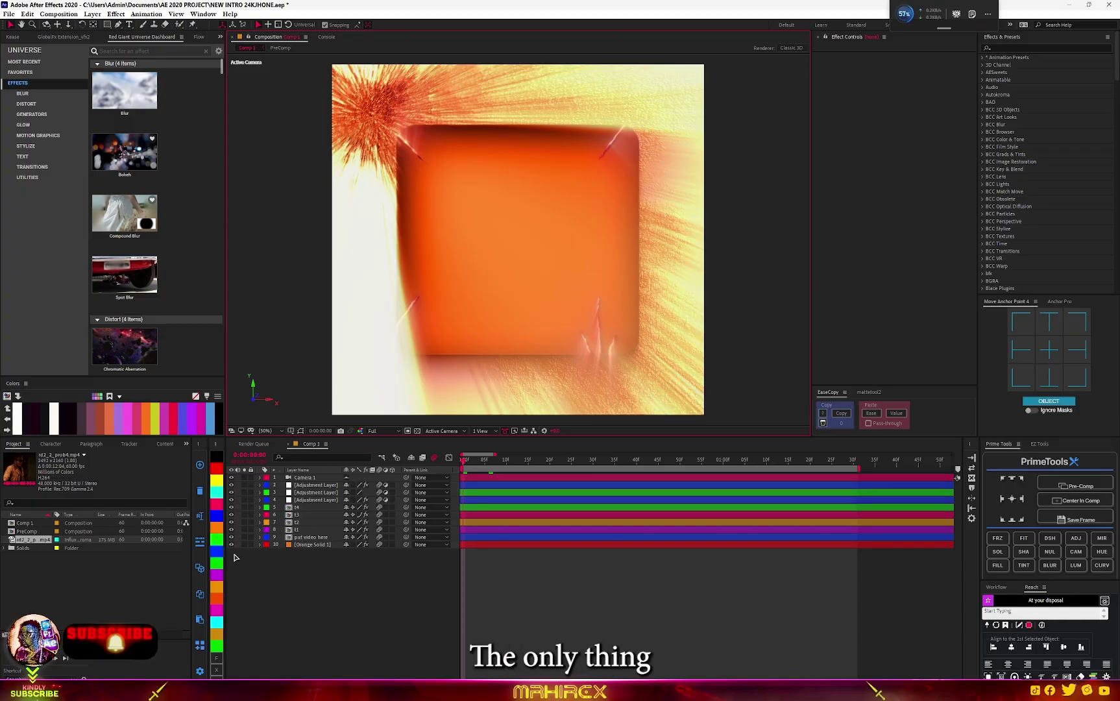
click(302, 537)
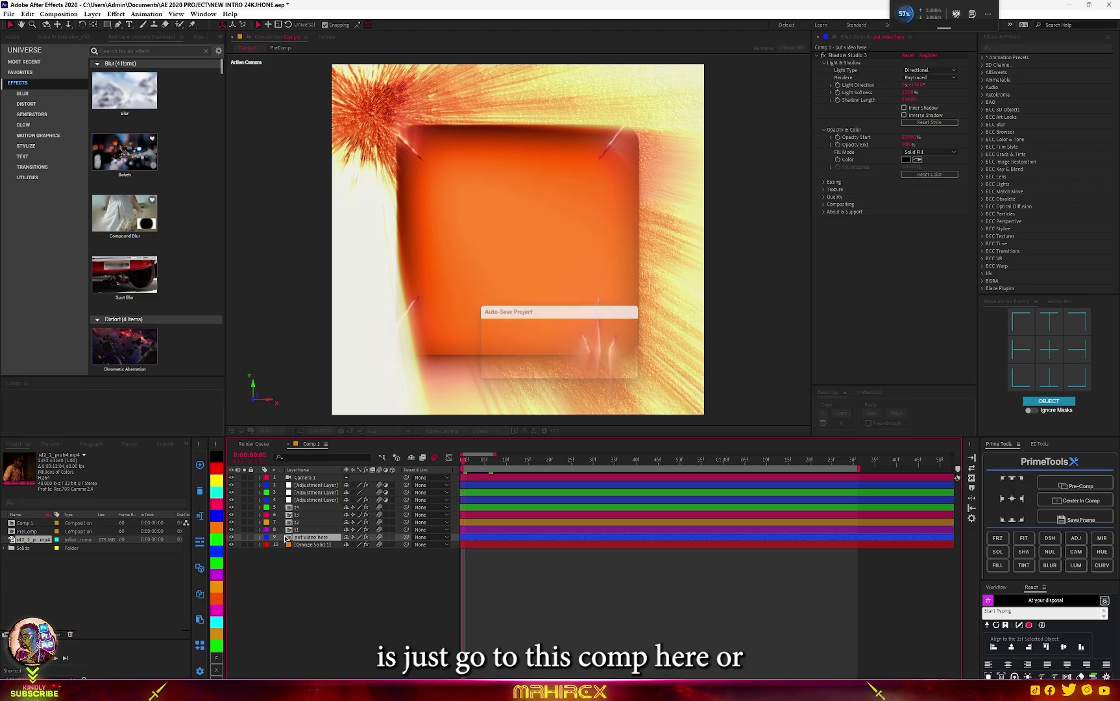
Inside PreComp, collapse both shape layers' Roundness, rewind to frame 0, and return to Comp 1
double_click(320, 537)
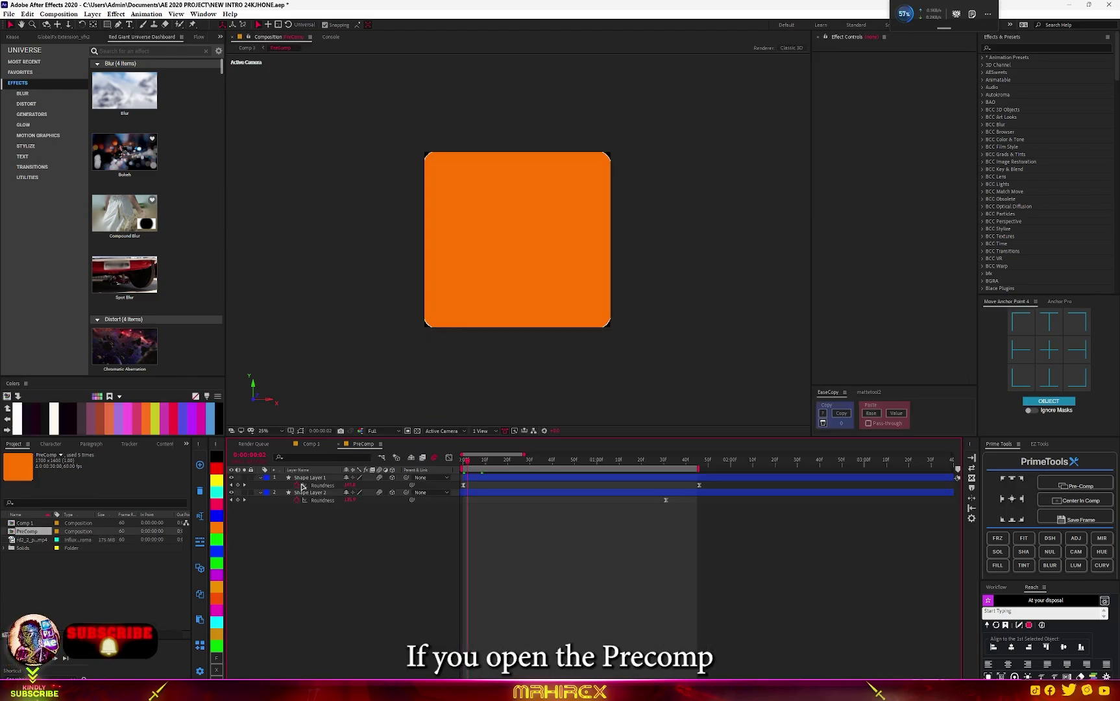
click(260, 477)
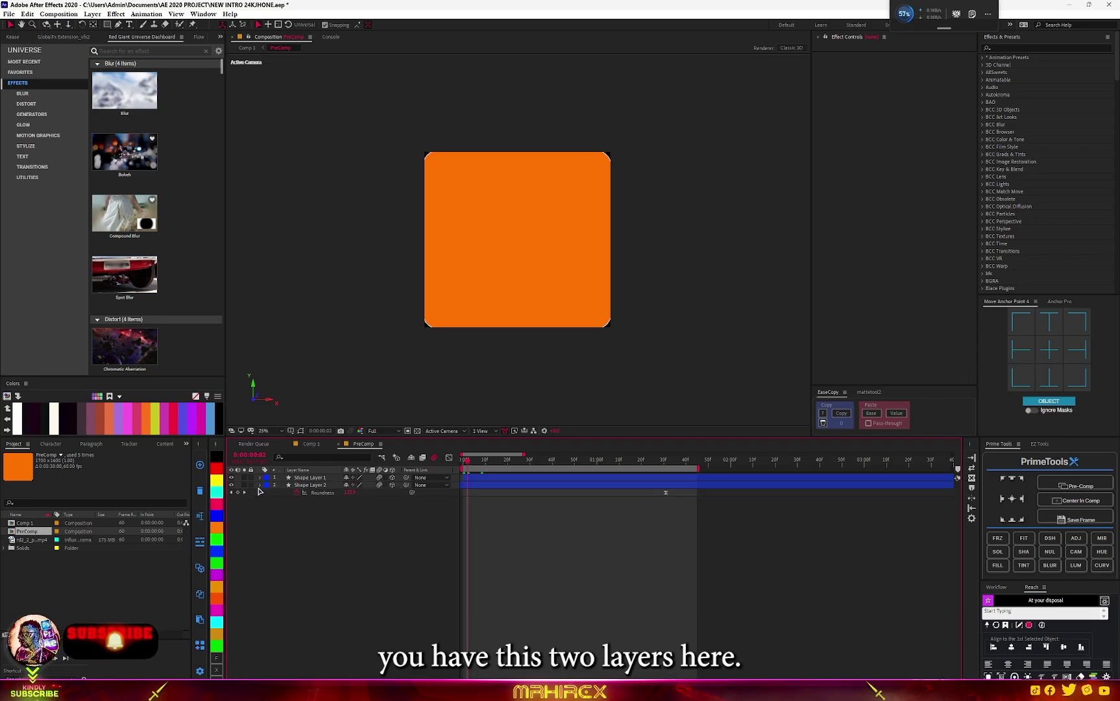
click(260, 486)
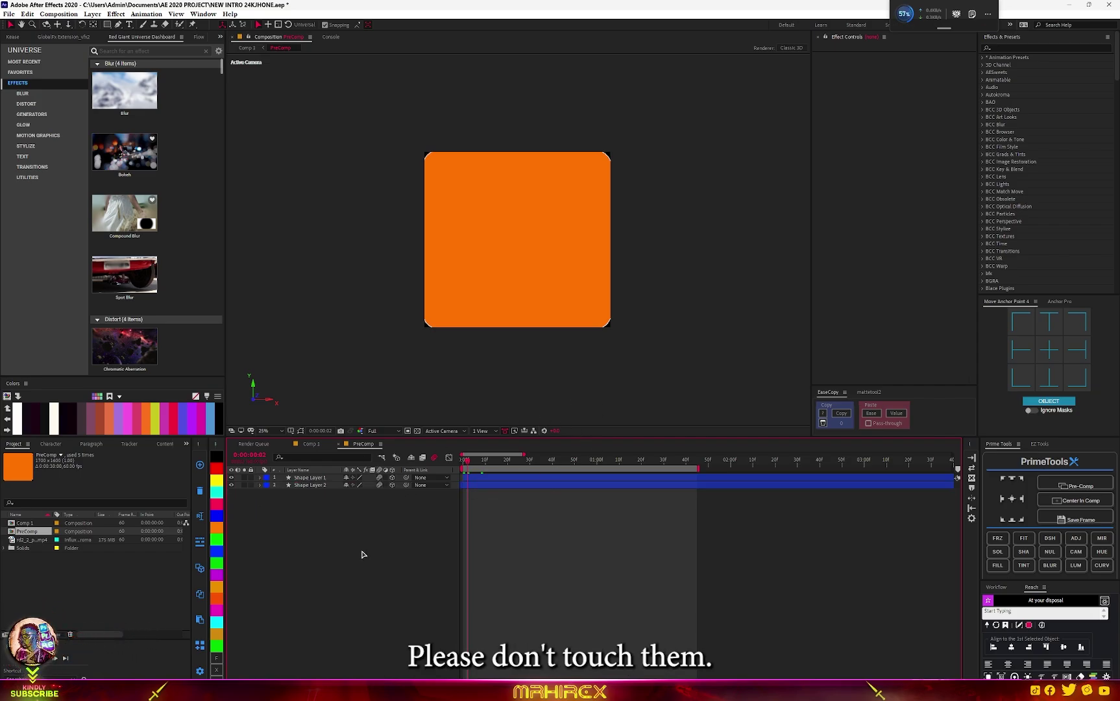
click(462, 460)
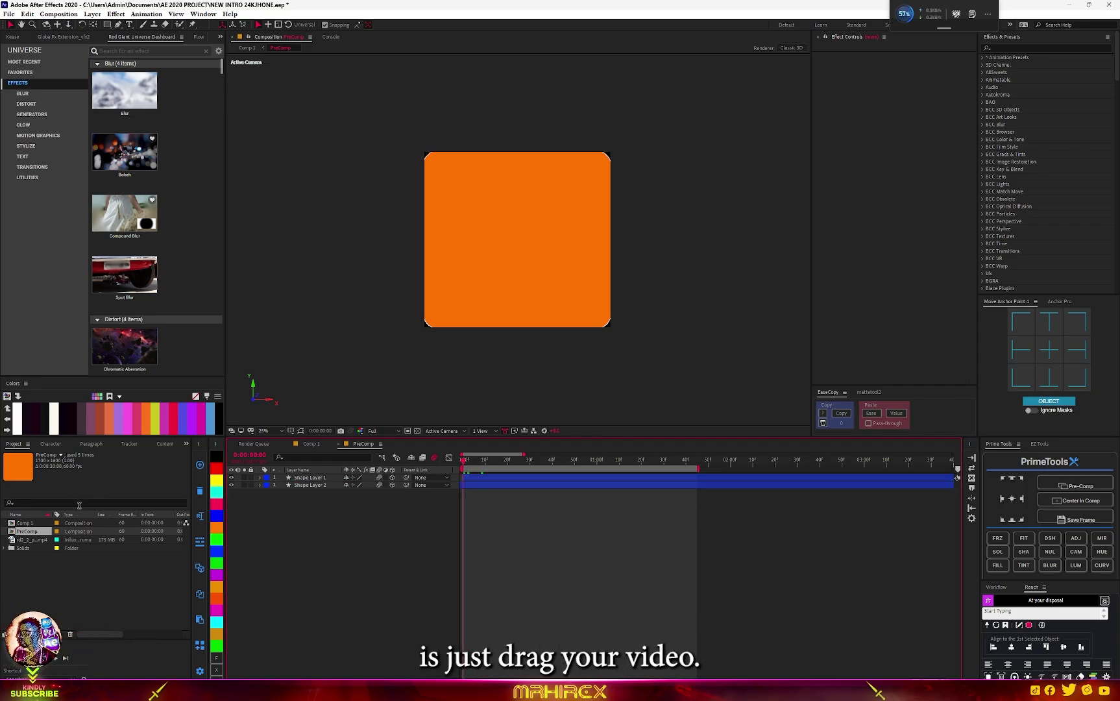
click(311, 444)
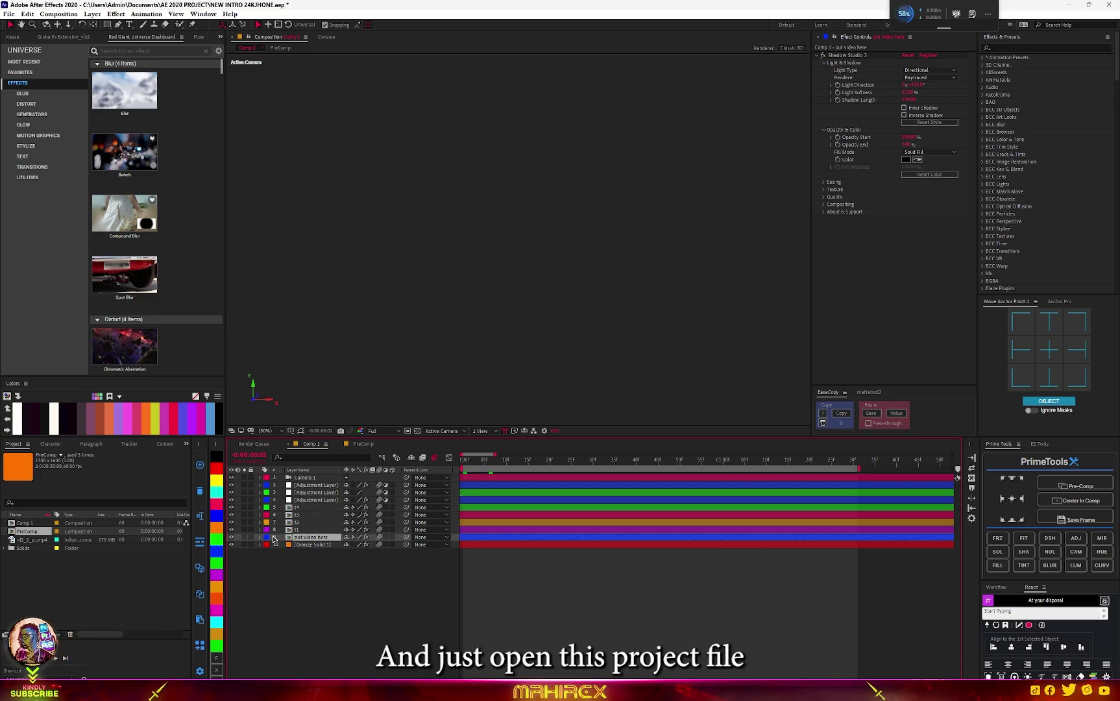
Reopen PreComp and drag the RDR2 mp4 clip in above both shape layers
double_click(310, 538)
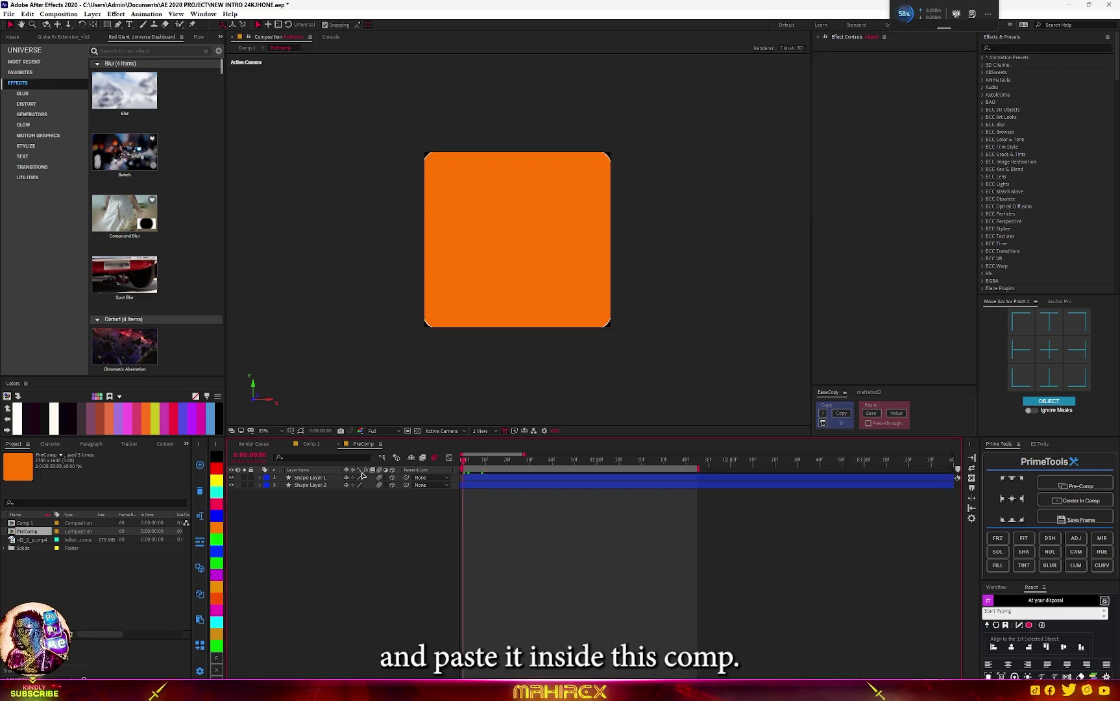
drag(32, 538, 291, 478)
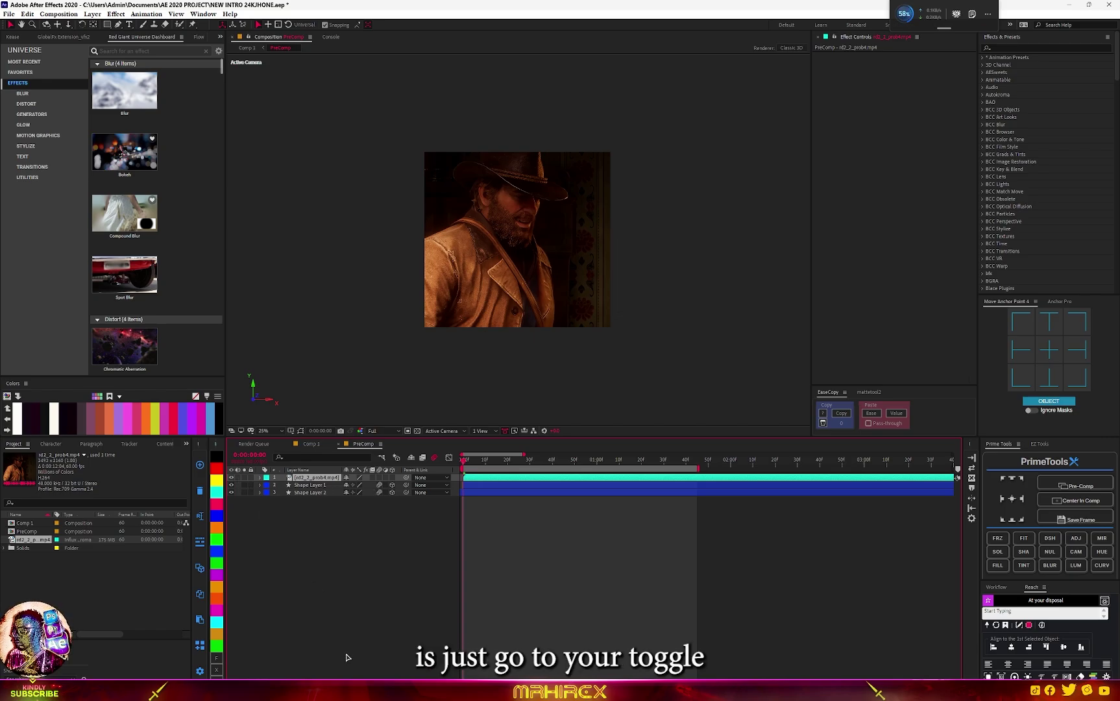
Set the video clip's track matte to Alpha Matte of Shape Layer 1 via the F4 columns
key(F4)
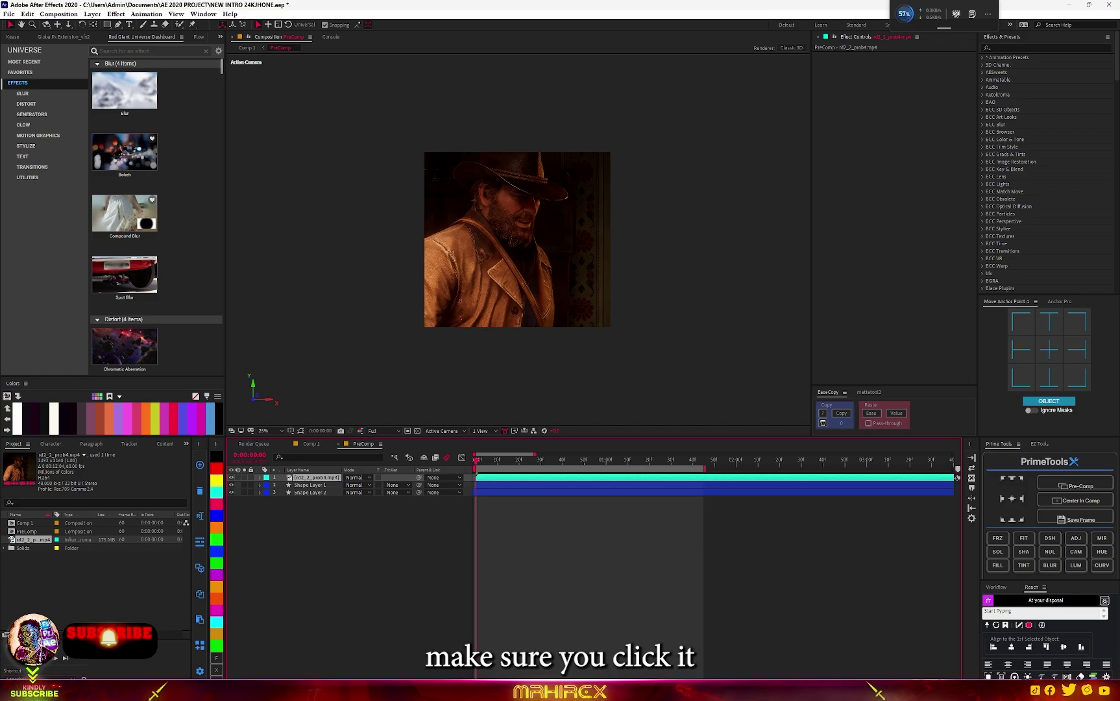
key(F4)
key(F4)
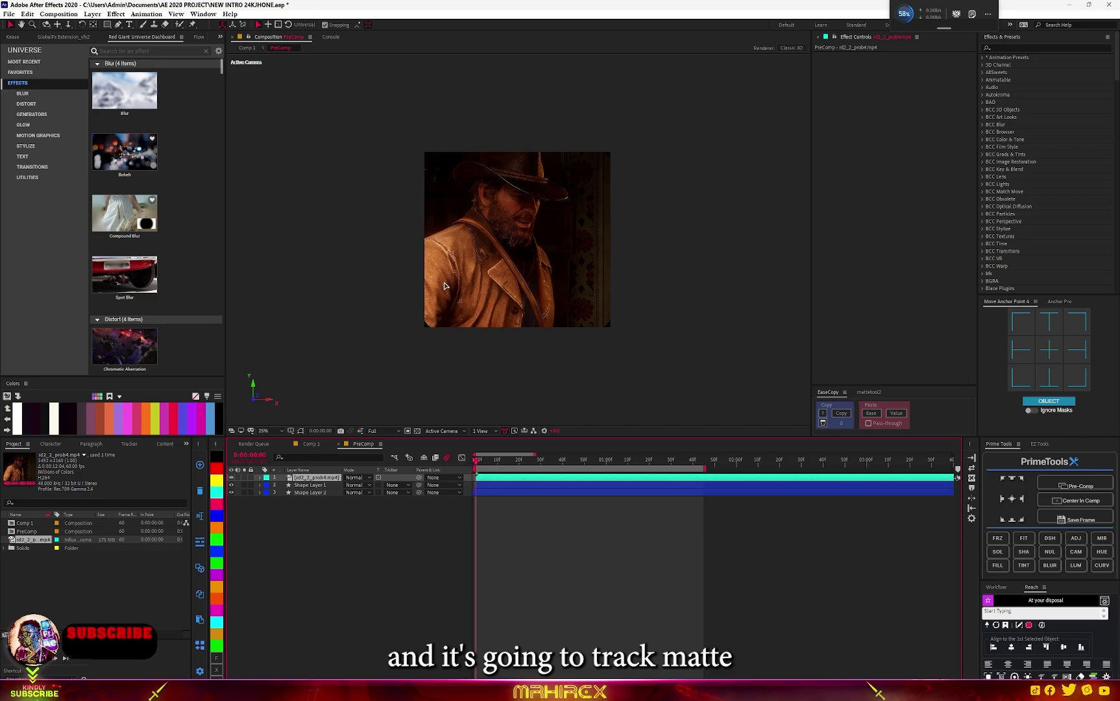
click(310, 485)
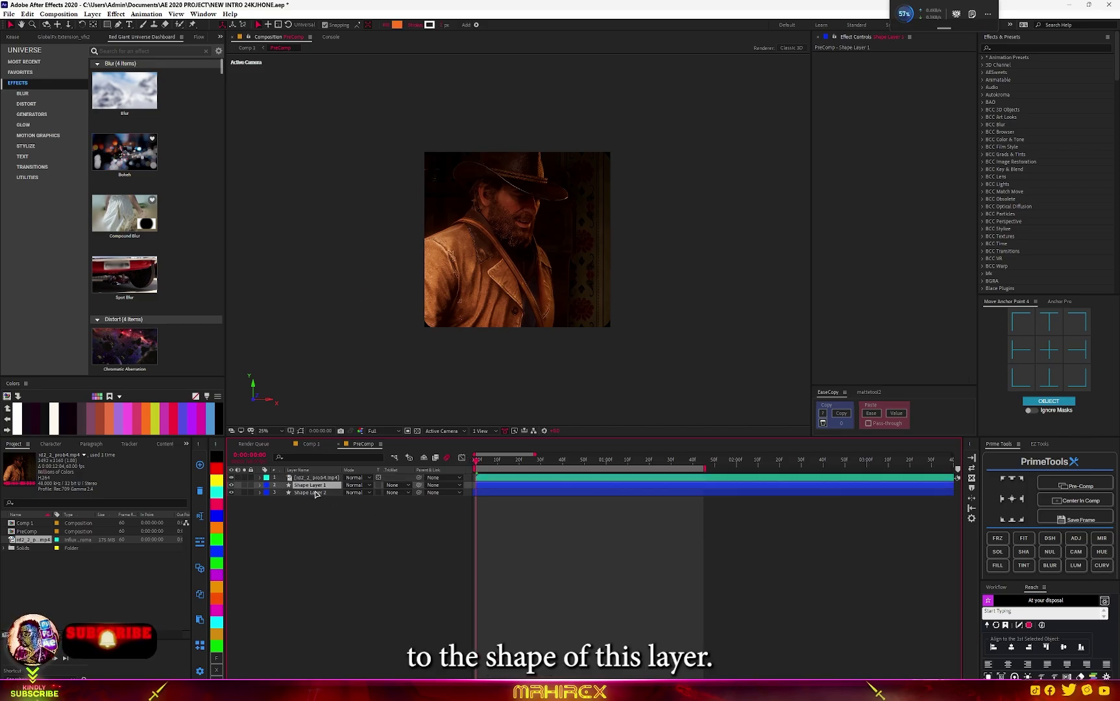
key(ctrl+Up)
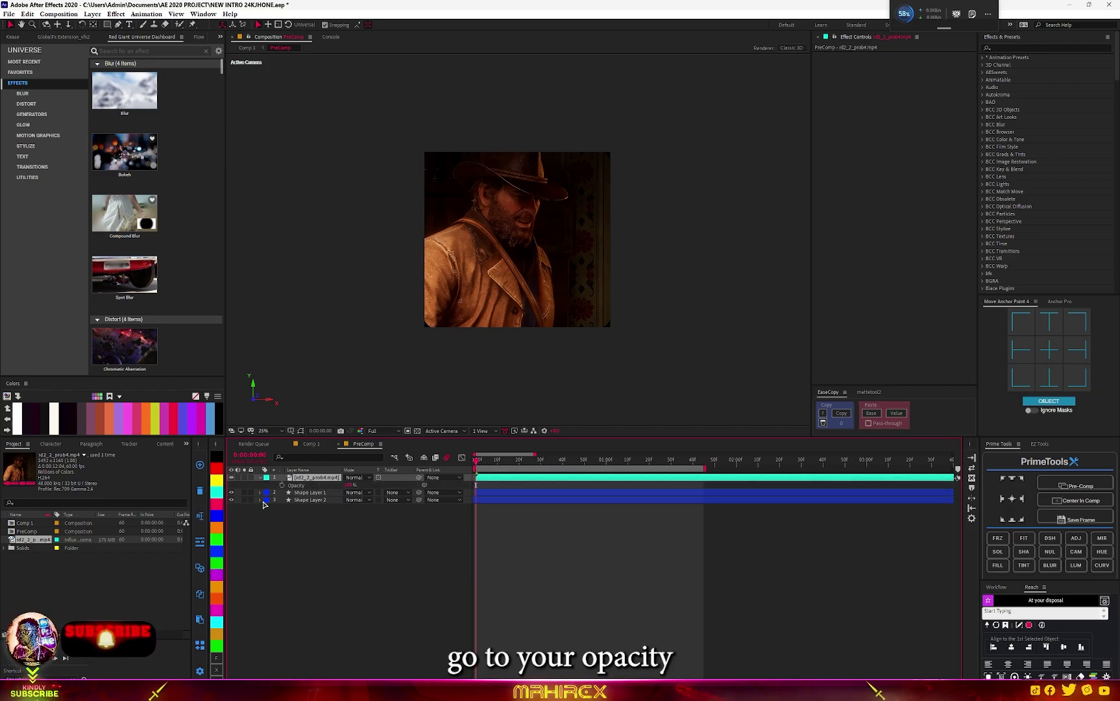
Keyframe the clip's Opacity at 0% on frame 0 and 100% at frame 28
key(t)
click(286, 486)
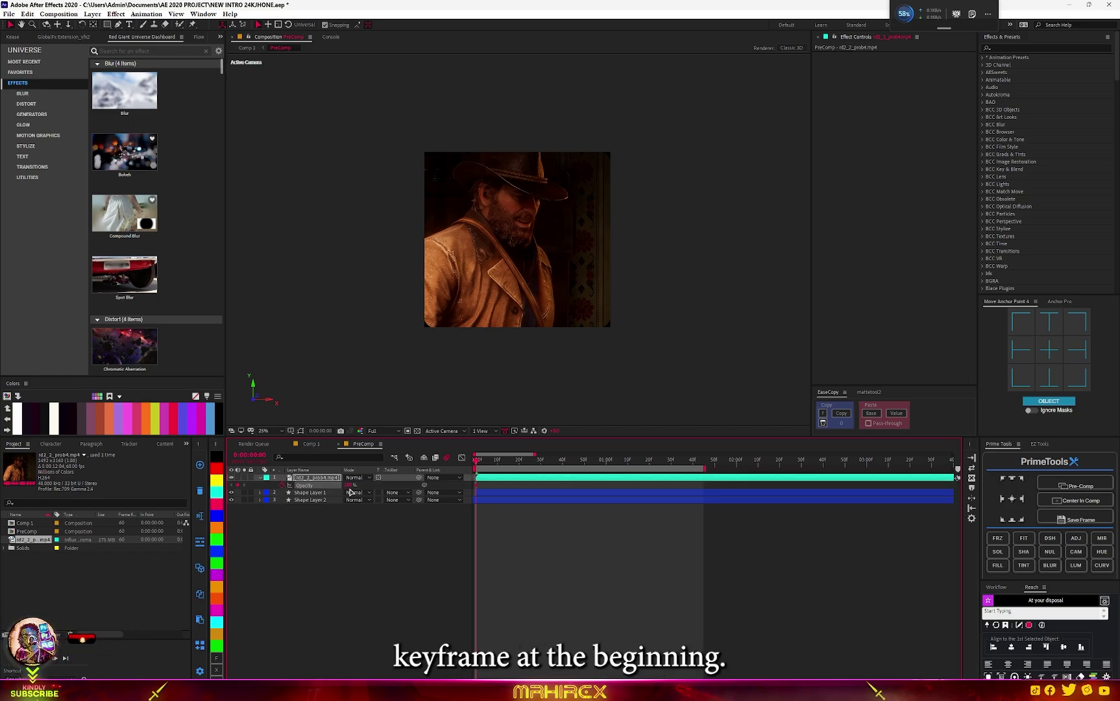
drag(350, 487, 239, 499)
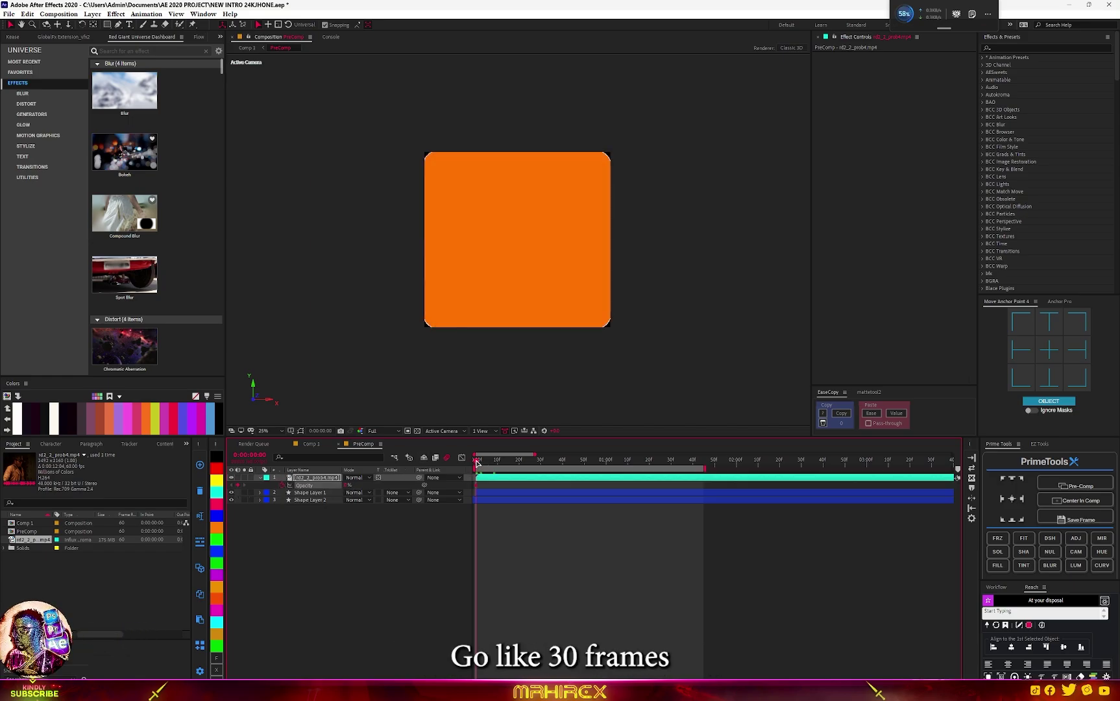
mouse_move(523, 465)
mouse_down()
mouse_move(538, 466)
mouse_move(520, 473)
mouse_up()
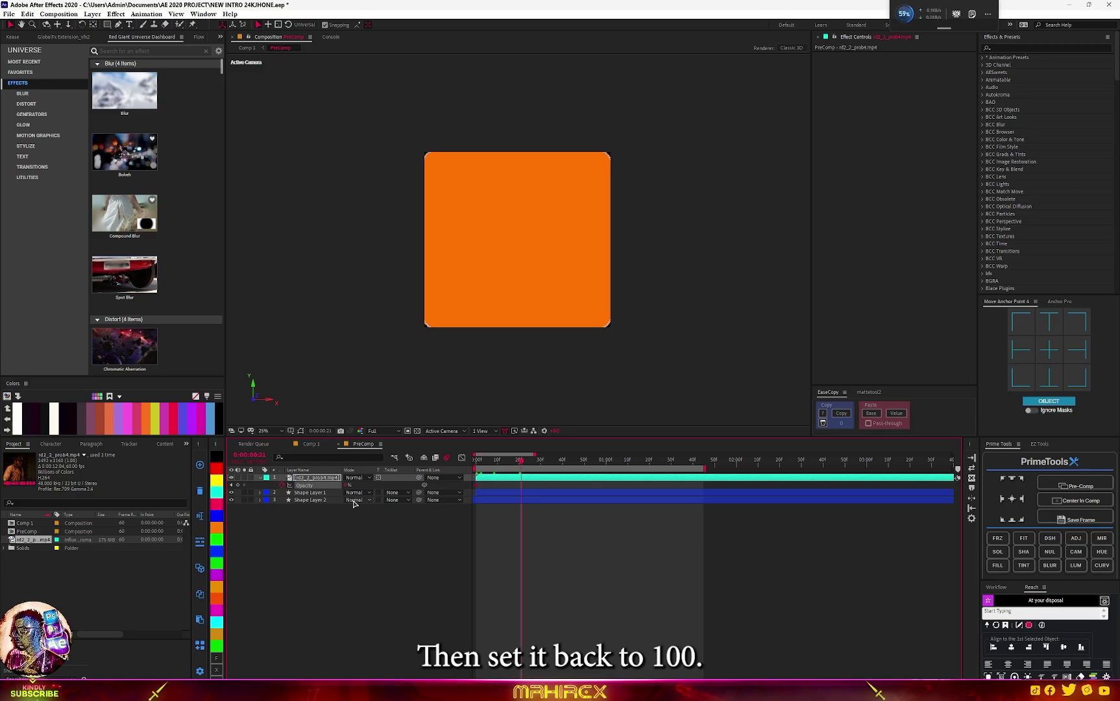
drag(347, 487, 620, 485)
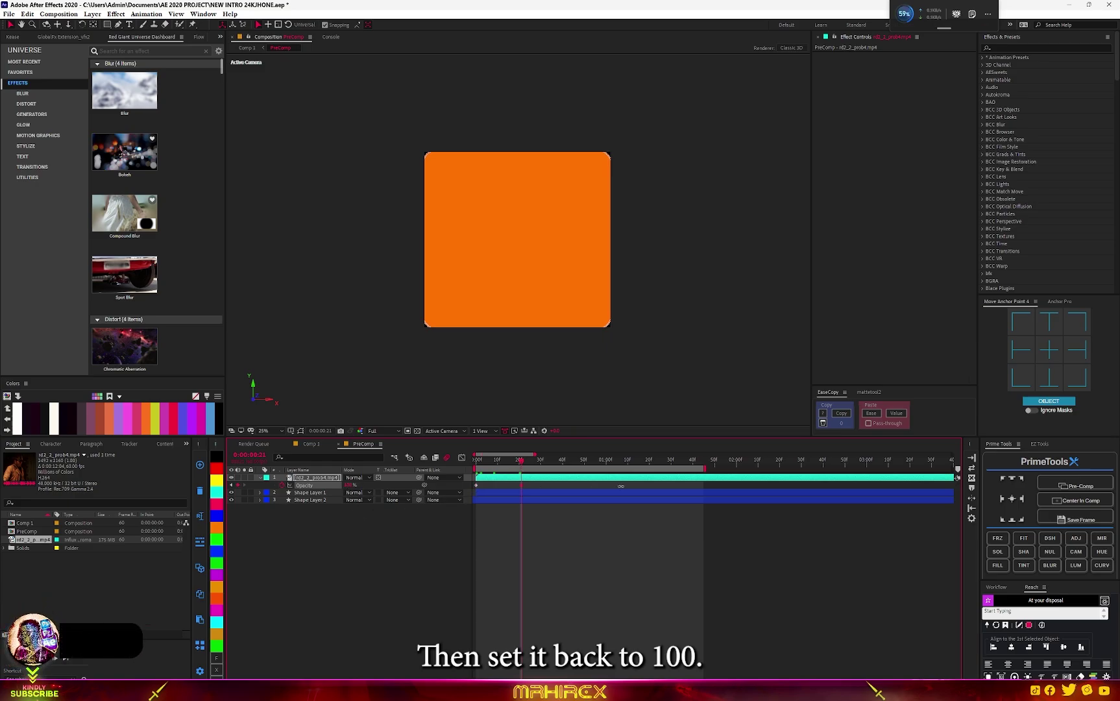
Preview the fade-in in Comp 1, playing and scrubbing to frame 12
click(311, 443)
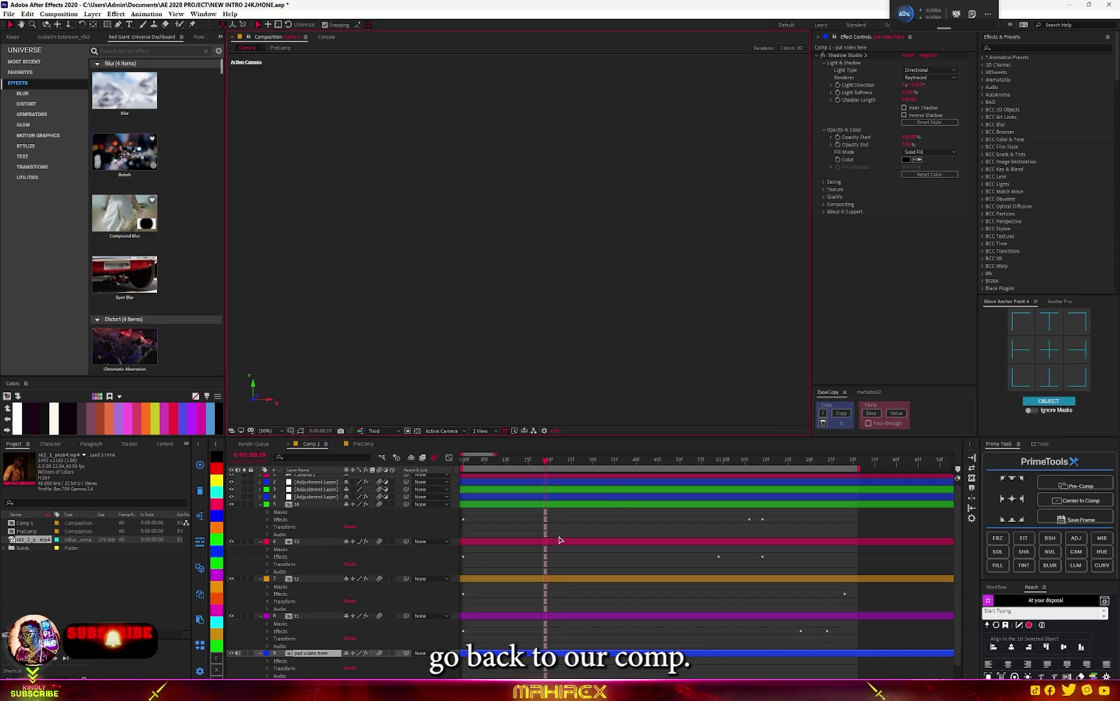
scroll(543, 337, down, 2)
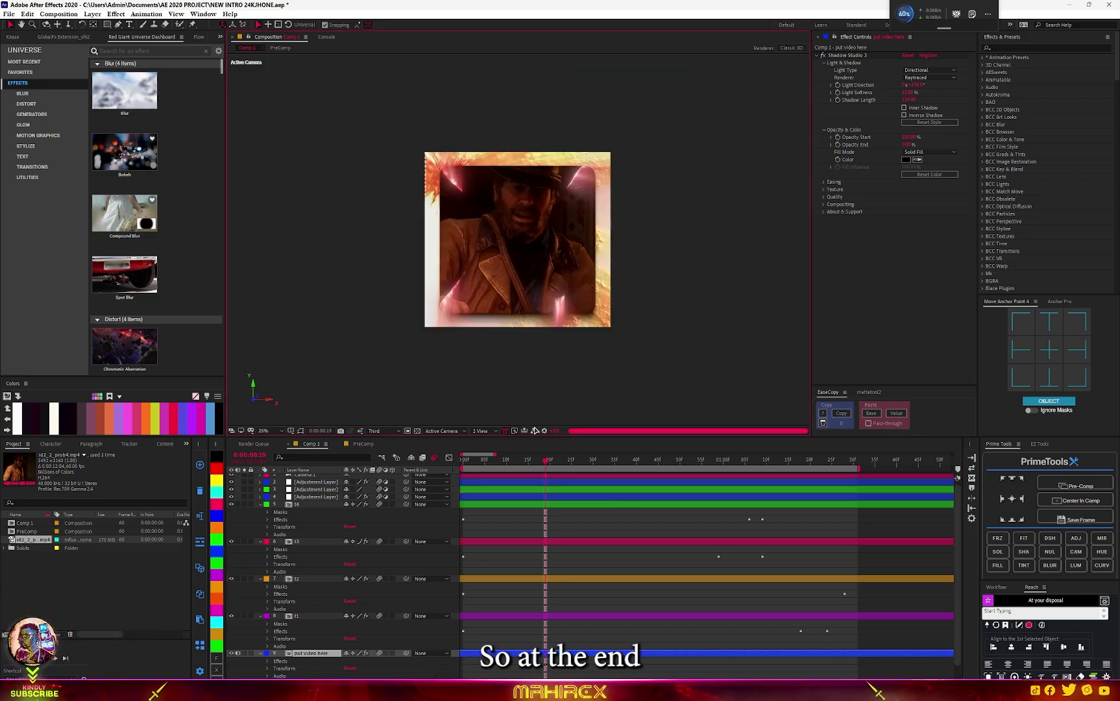
key(space)
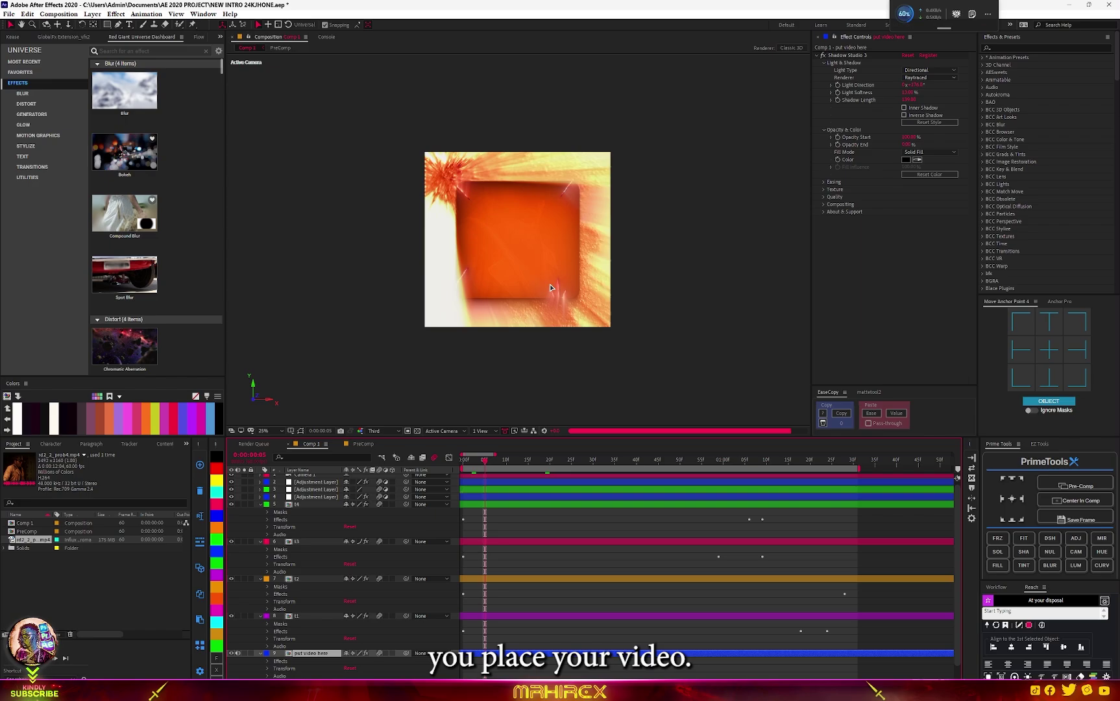
click(515, 458)
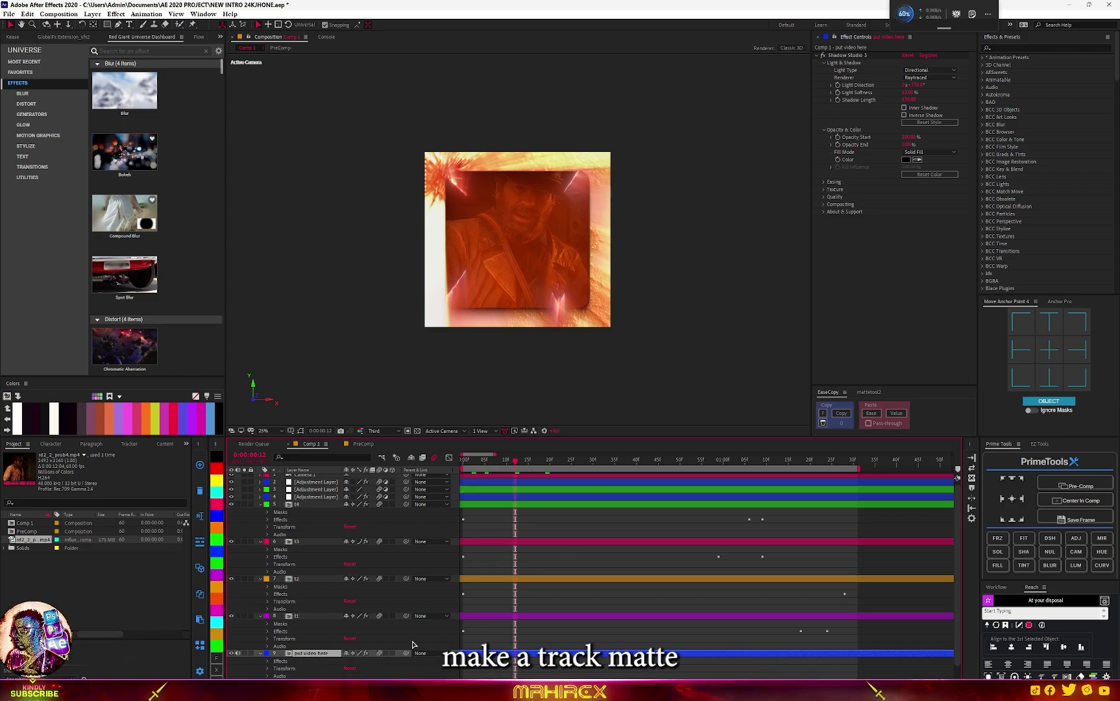
double_click(311, 653)
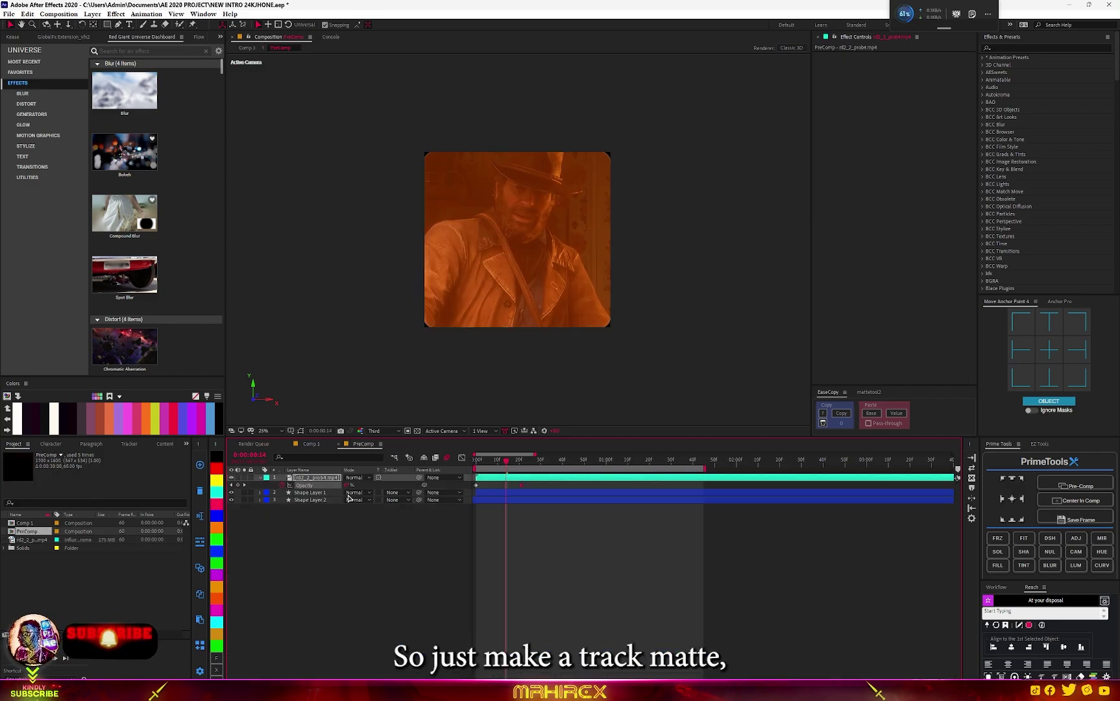